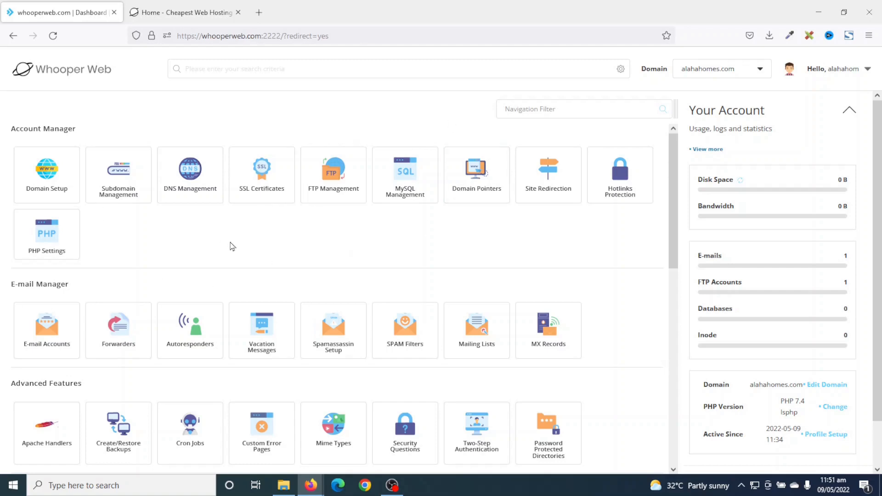
Close the Whooper Web home page and open the WordPress installation form in the Softaculous Auto Installer.
left_click(174, 12)
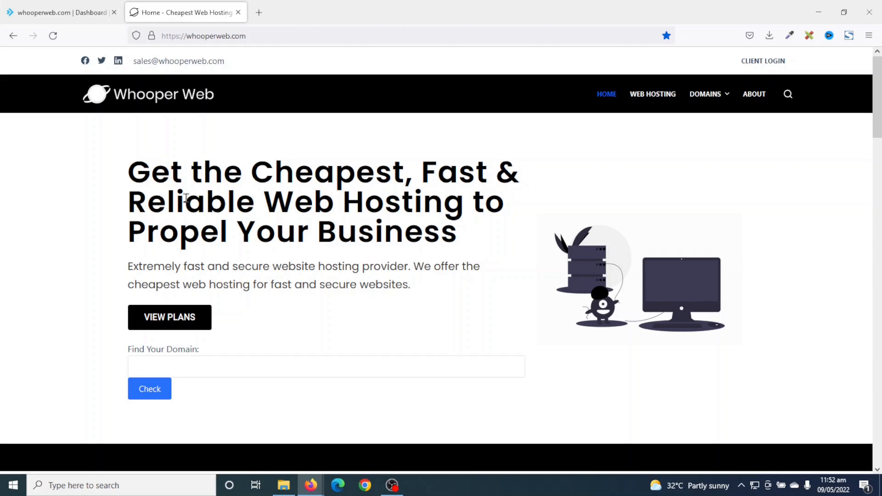
left_click(238, 12)
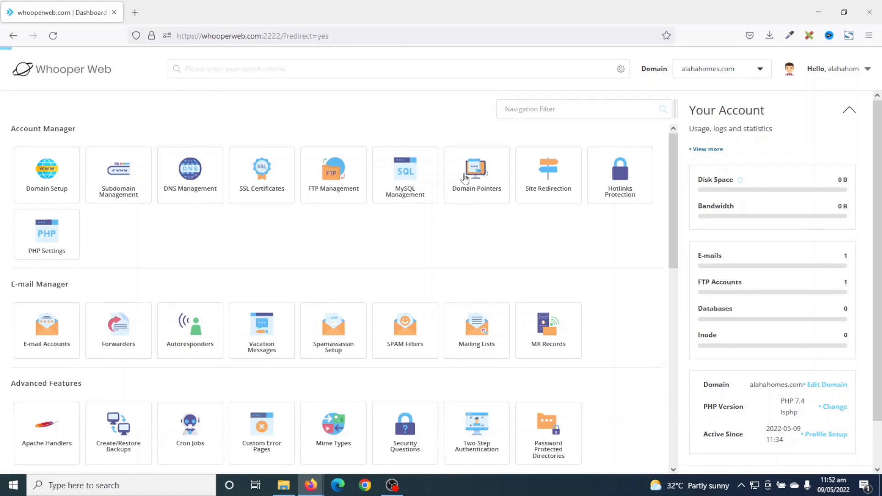
scroll(426, 225, "down", 1)
scroll(427, 225, "down", 6)
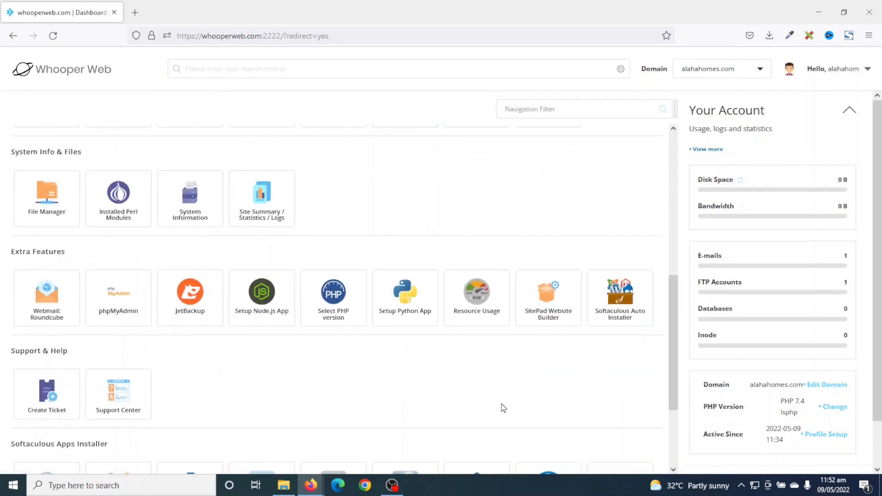
left_click(618, 303)
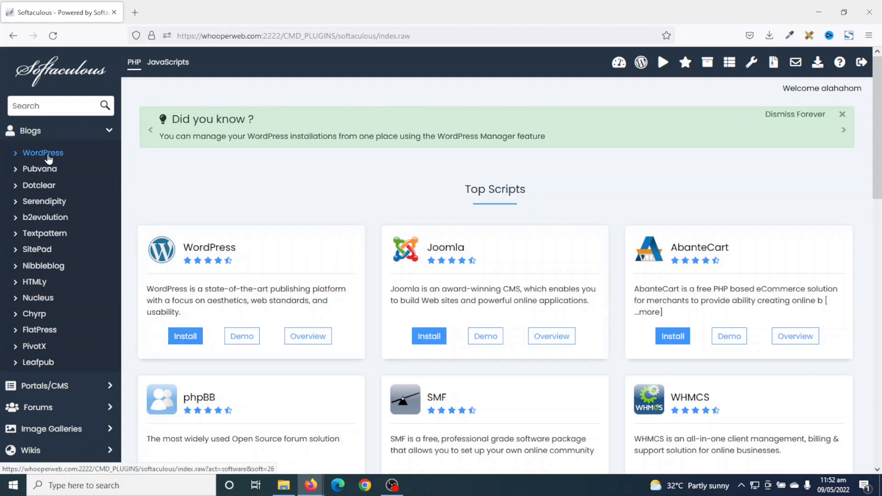
left_click(50, 107)
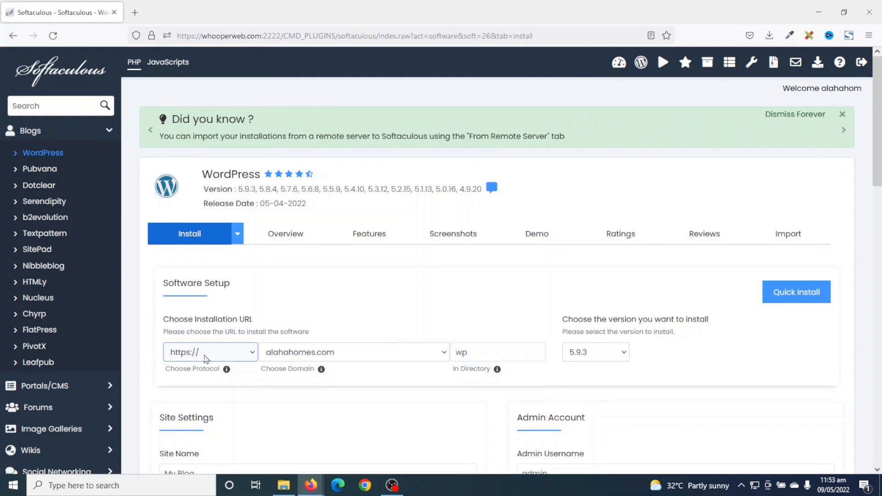
left_click(205, 357)
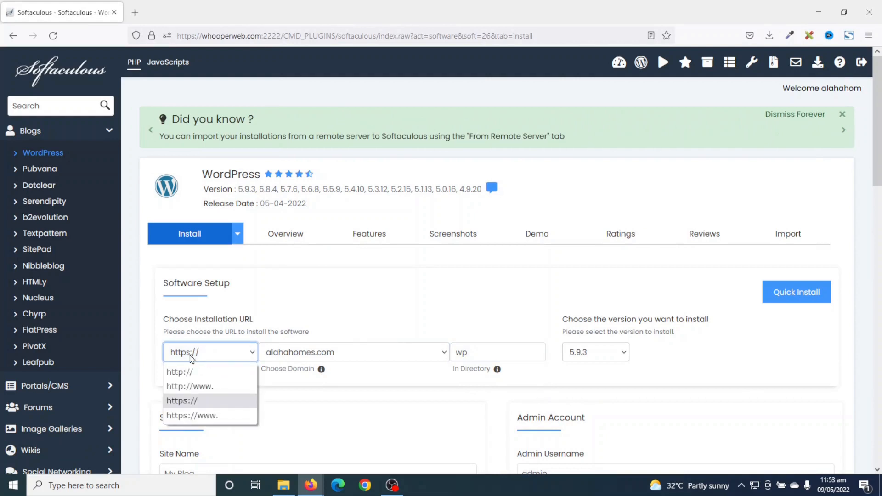
left_click(197, 403)
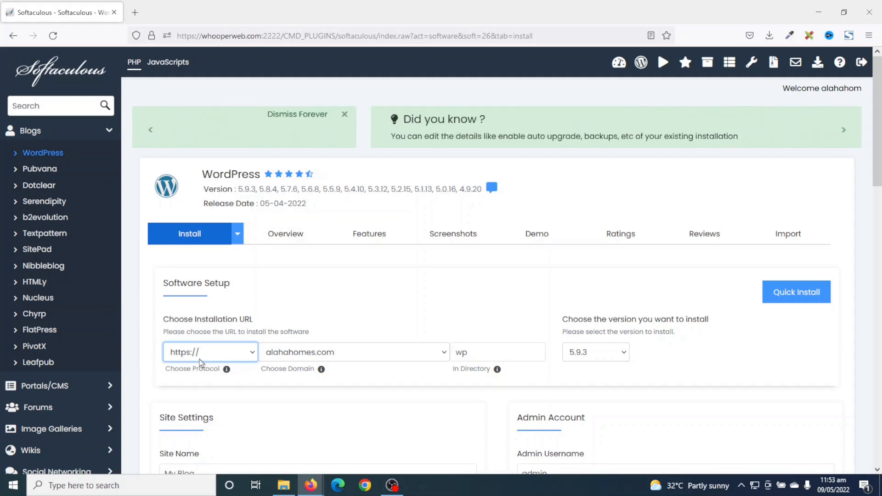
left_click(332, 354)
left_click(332, 354)
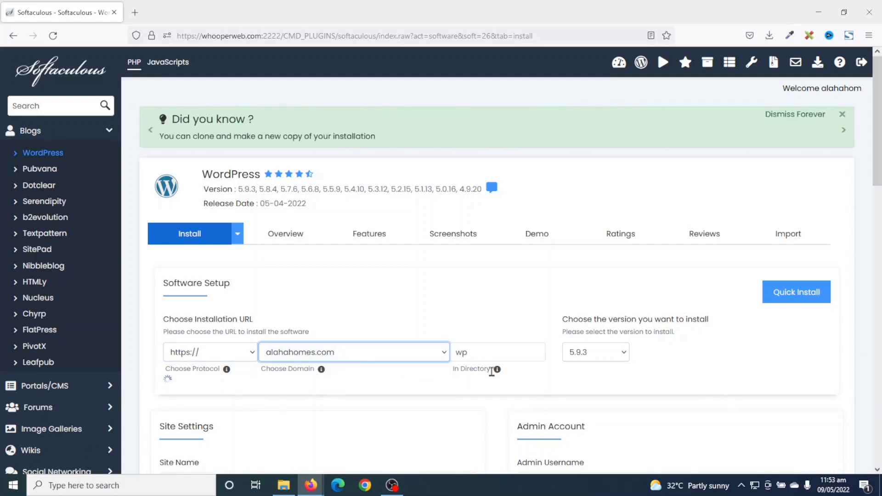
left_click(505, 352)
key("BackSpace")
key("BackSpace")
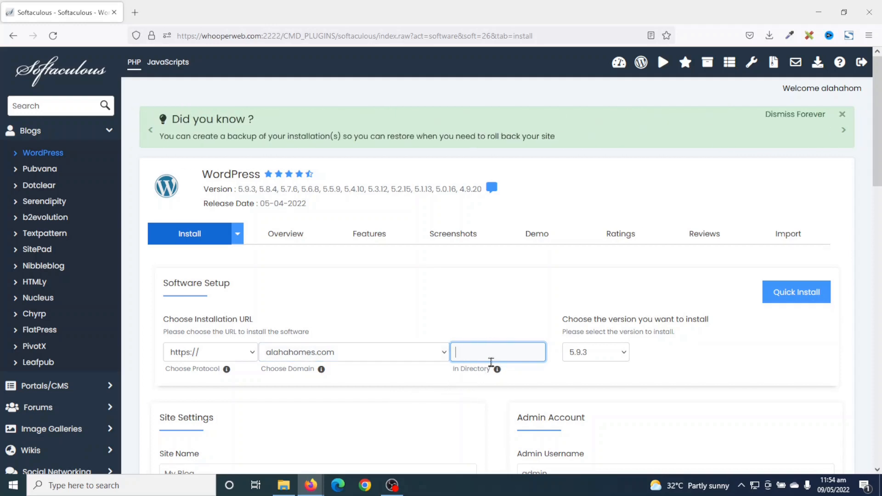
Set the site name to "Alaha Homes" in the site settings.
scroll(338, 362, "down", 2)
scroll(337, 362, "down", 2)
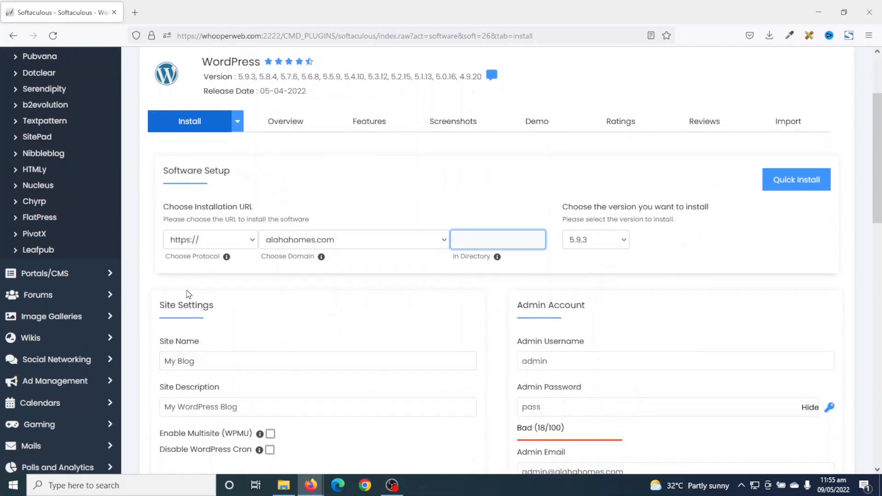
scroll(212, 321, "down", 2)
left_click_drag(216, 305, 152, 308)
left_click_drag(260, 351, 153, 351)
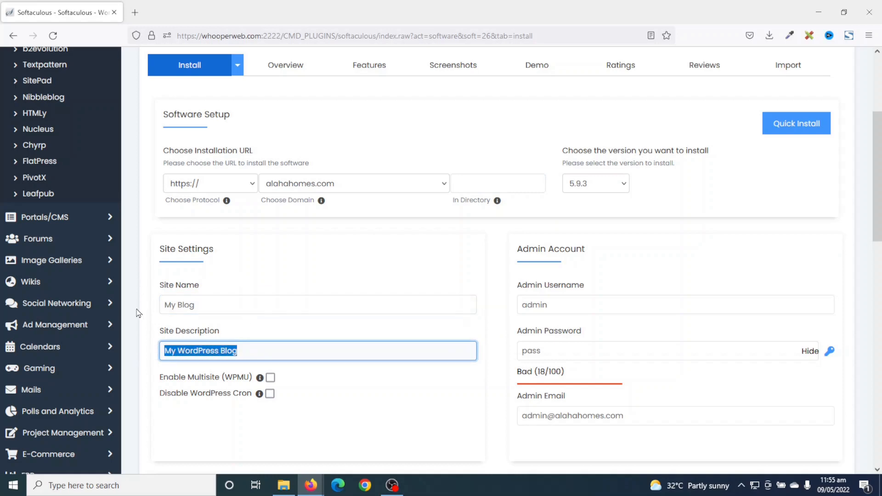
left_click_drag(219, 306, 121, 308)
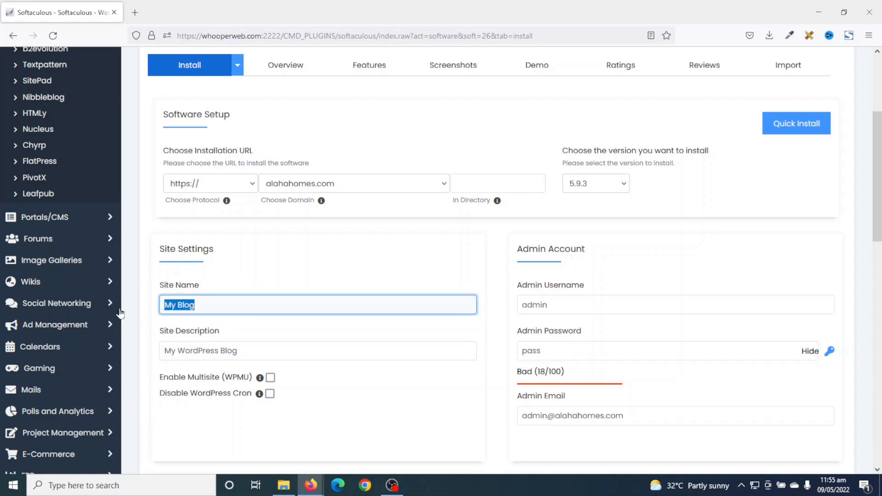
type("Alaha Homes")
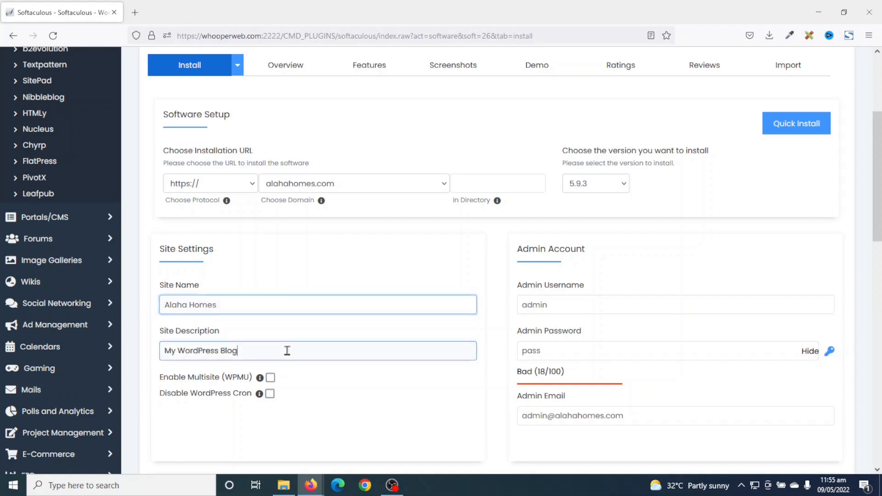
Set the site description to "Best platform for home listings".
left_click_drag(286, 350, 103, 349)
type("Bes")
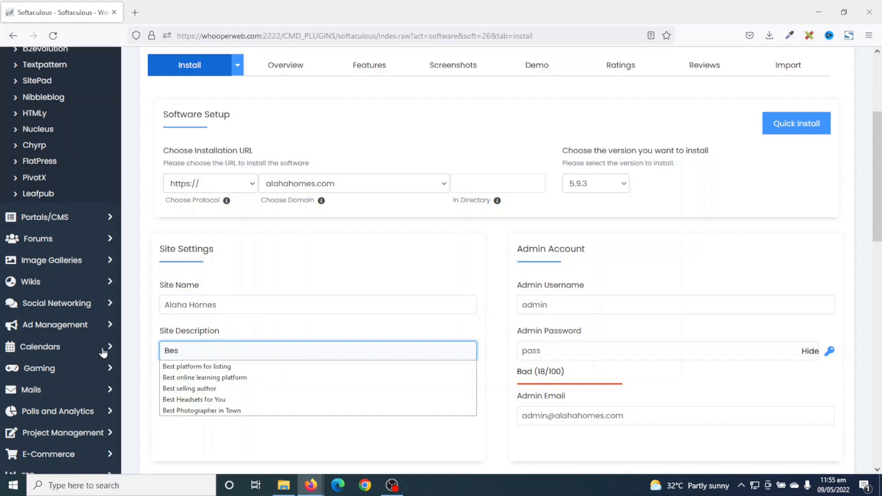
type("t platf")
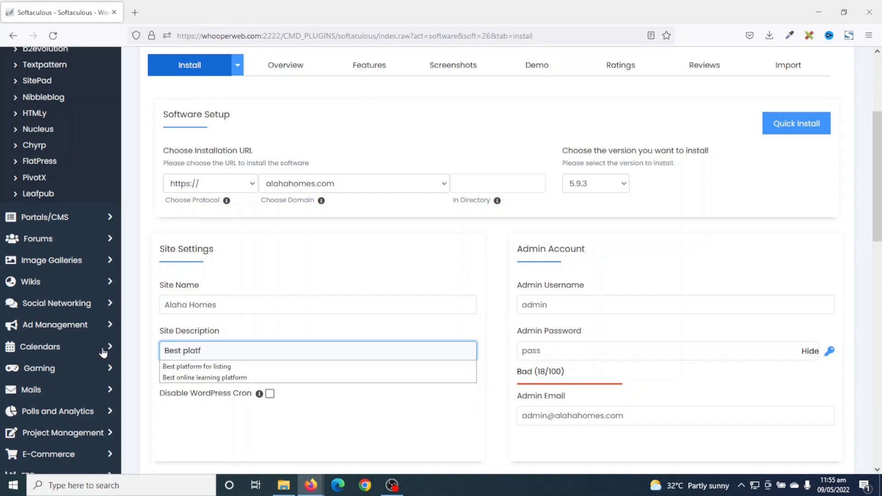
type("orm for home listings")
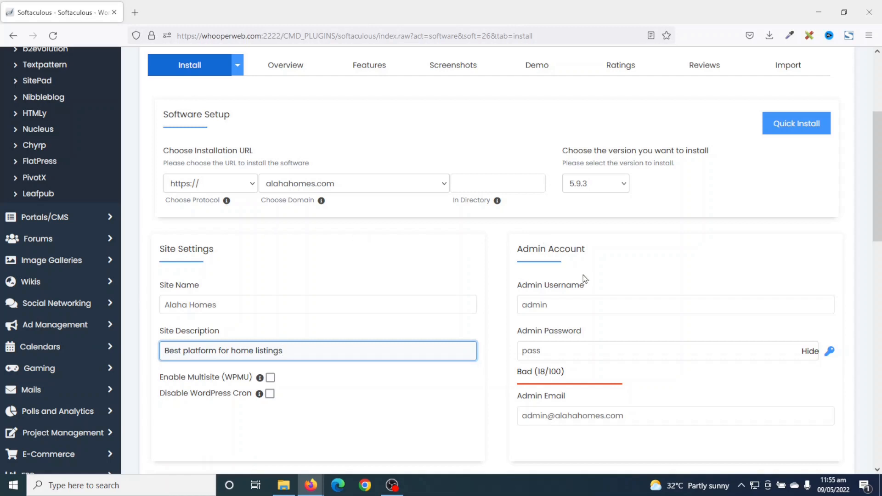
Set the WordPress admin username to "AlahaHomes".
left_click(564, 306)
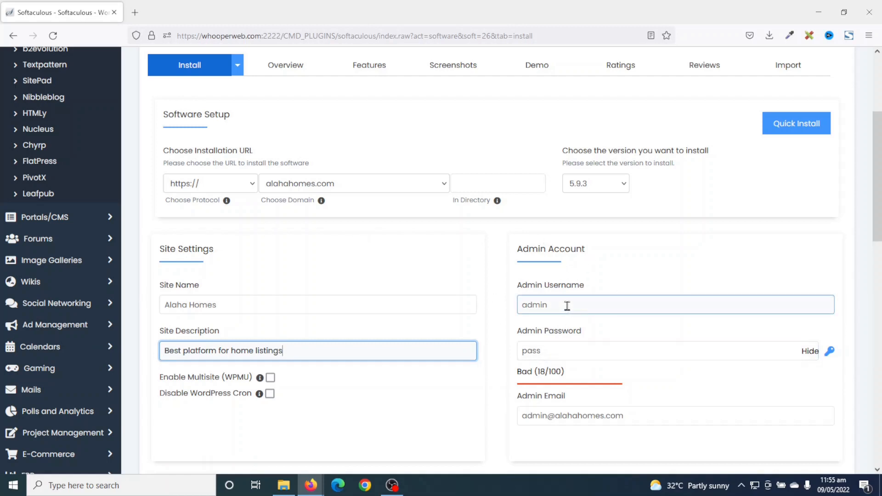
left_click(561, 347)
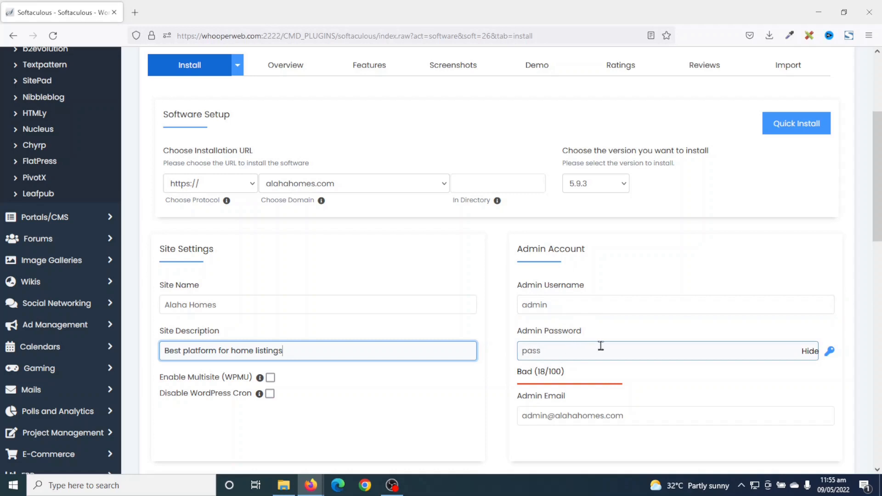
left_click(575, 412)
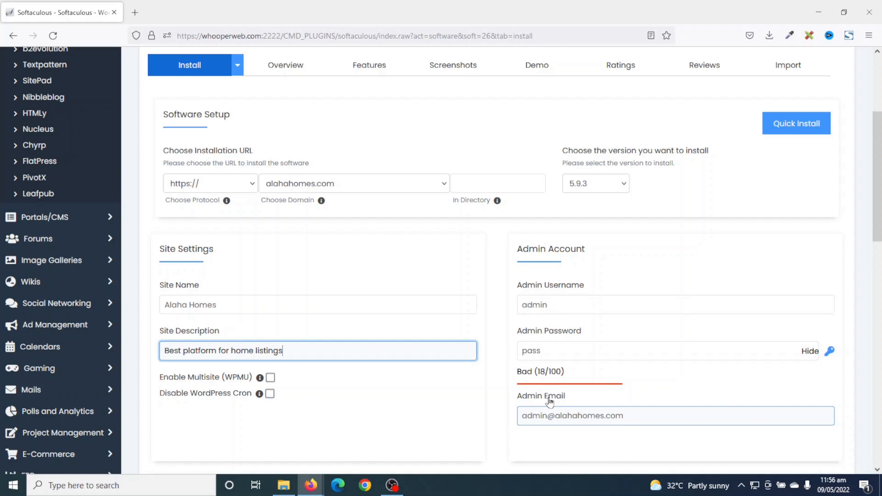
left_click_drag(578, 304, 496, 308)
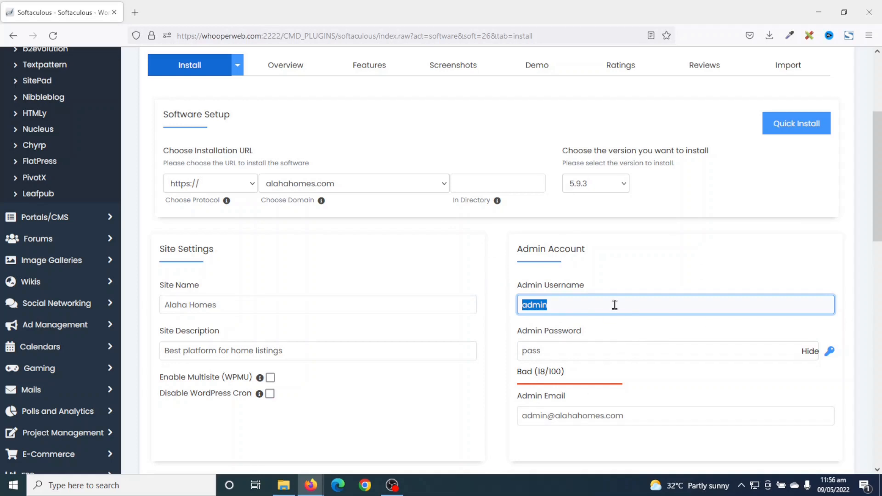
type("A")
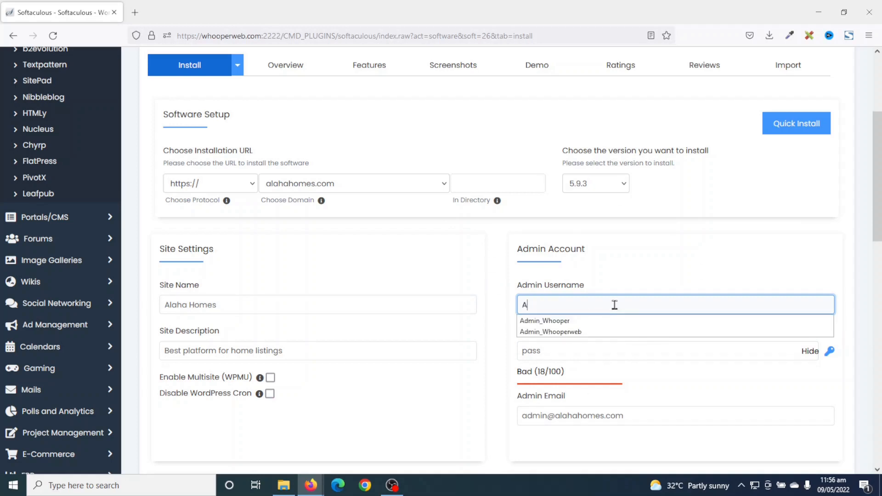
type("lahaHomes")
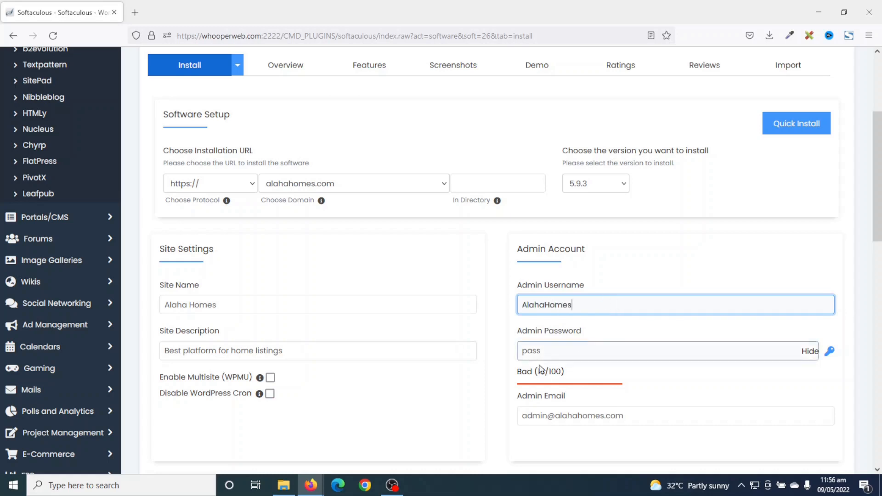
Replace the default admin password with the chosen account password.
left_click(808, 356)
left_click(591, 351)
left_click_drag(590, 351, 504, 351)
type("••••••••••")
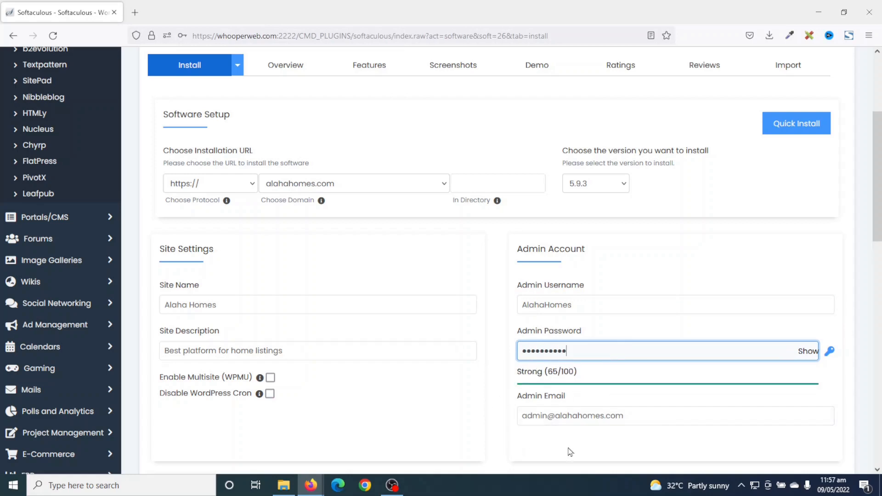
Keep the suggested admin email and English as the language, and install WordPress without selecting an optional theme.
left_click(659, 414)
left_click_drag(659, 414, 515, 417)
scroll(653, 363, "down", 2)
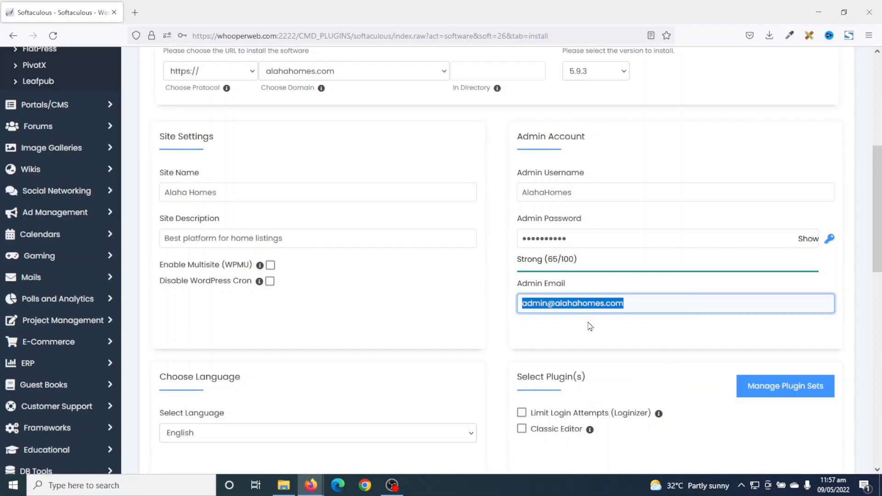
left_click(641, 307)
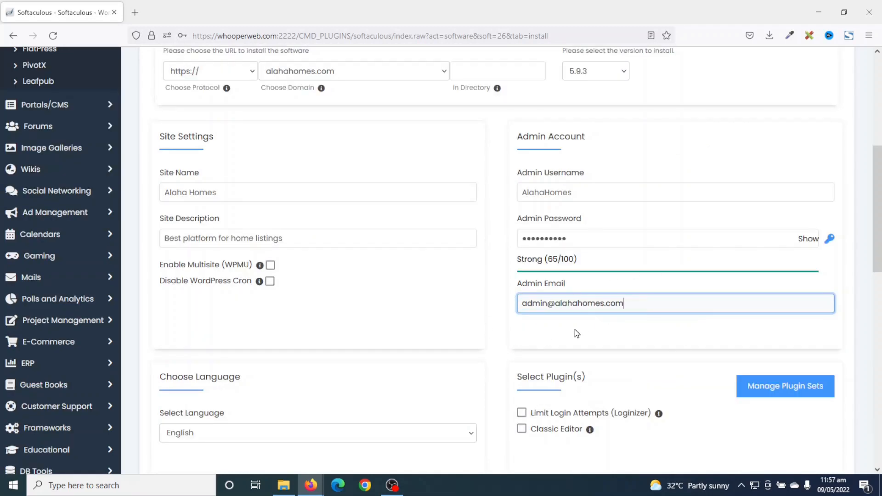
scroll(627, 321, "down", 3)
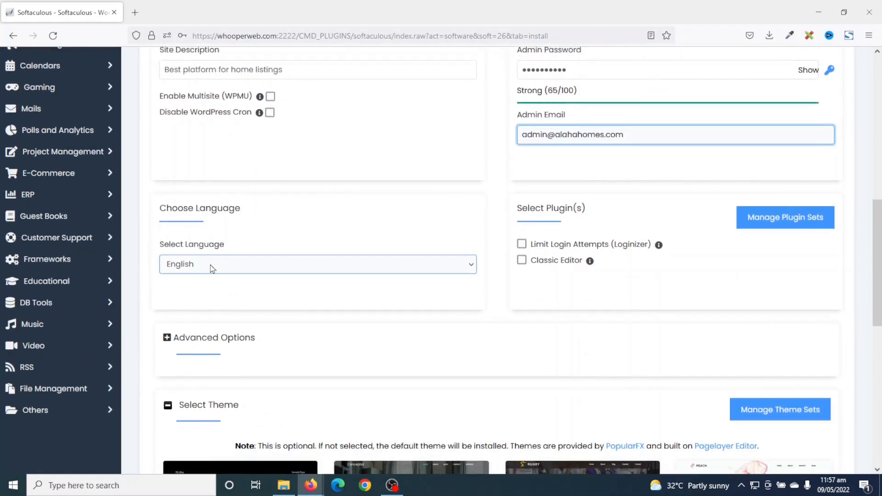
left_click(212, 268)
left_click(212, 268)
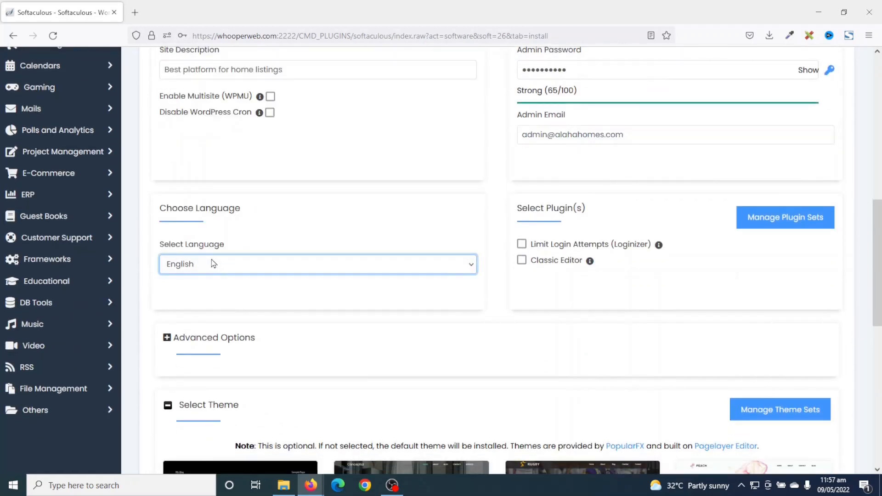
scroll(379, 290, "down", 8)
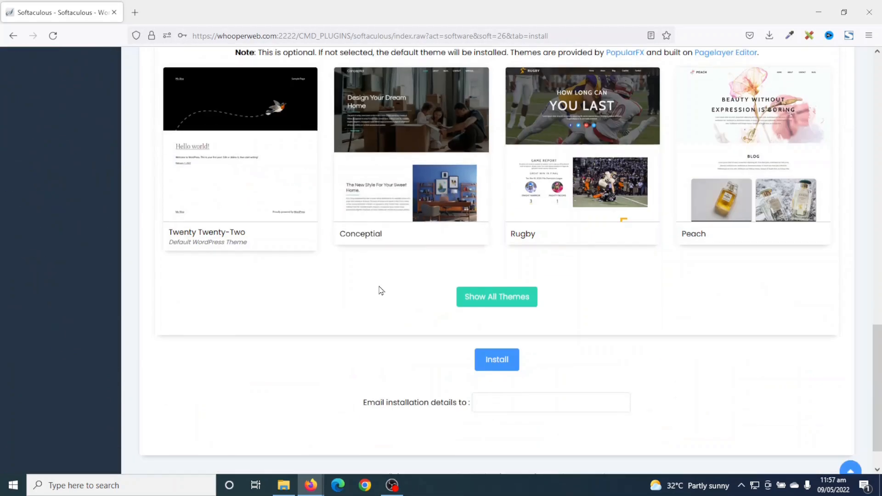
left_click(498, 363)
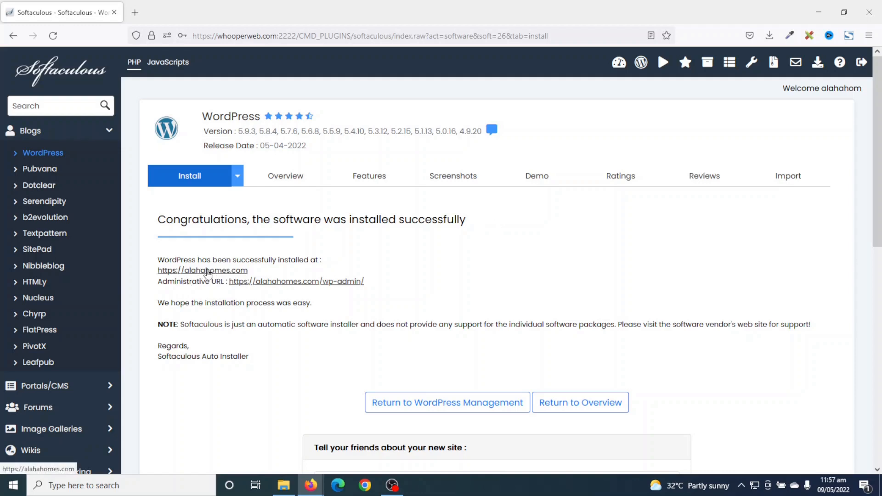
Open the newly installed site at alahahomes.com and look over its home page.
left_click(207, 271)
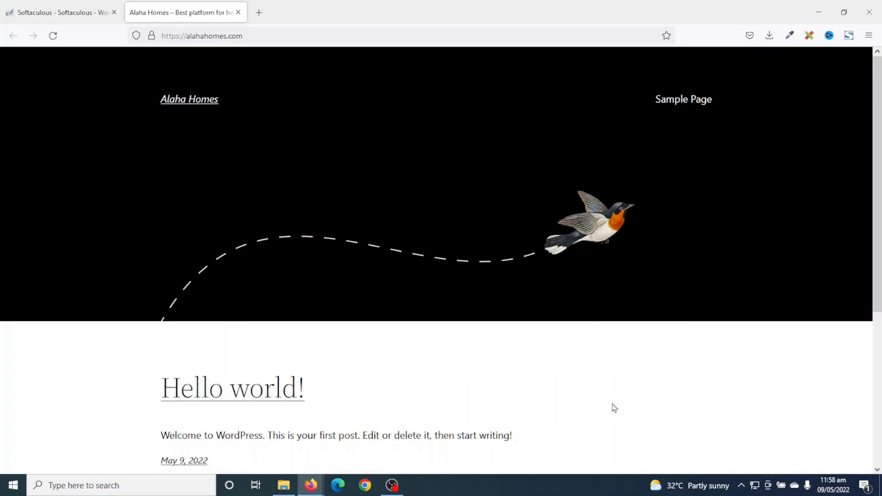
scroll(614, 408, "down", 5)
scroll(615, 407, "up", 5)
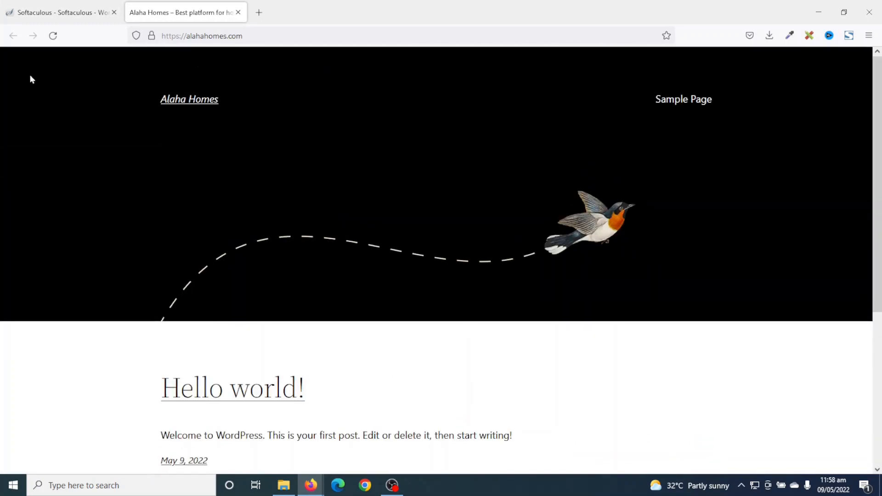